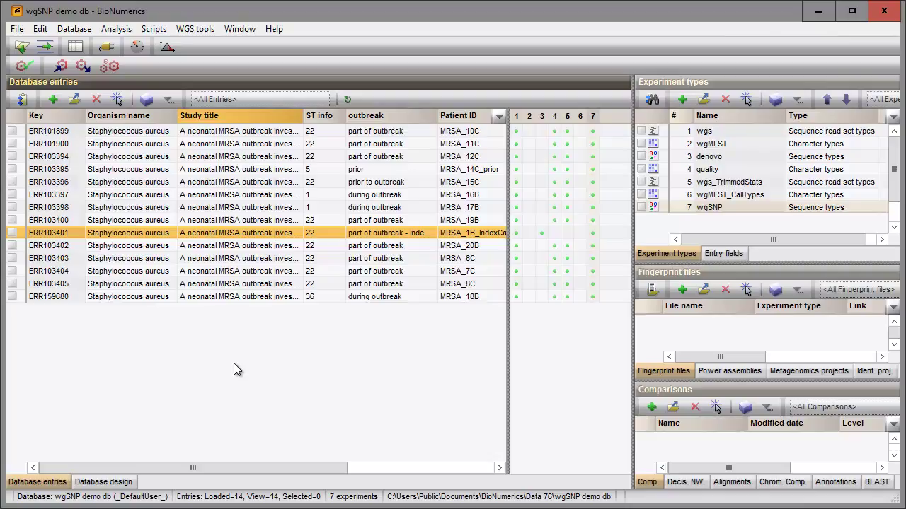
Select all 14 MRSA entries and launch Start SNP analysis from Analysis > Sequence types.
{"action": "key", "text": "ctrl+a"}
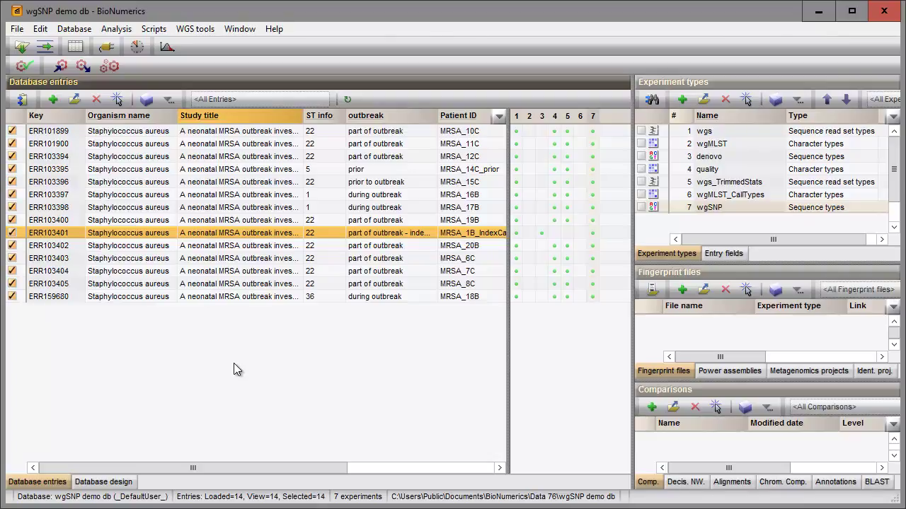
{"action": "left_click", "coordinate": [116, 29]}
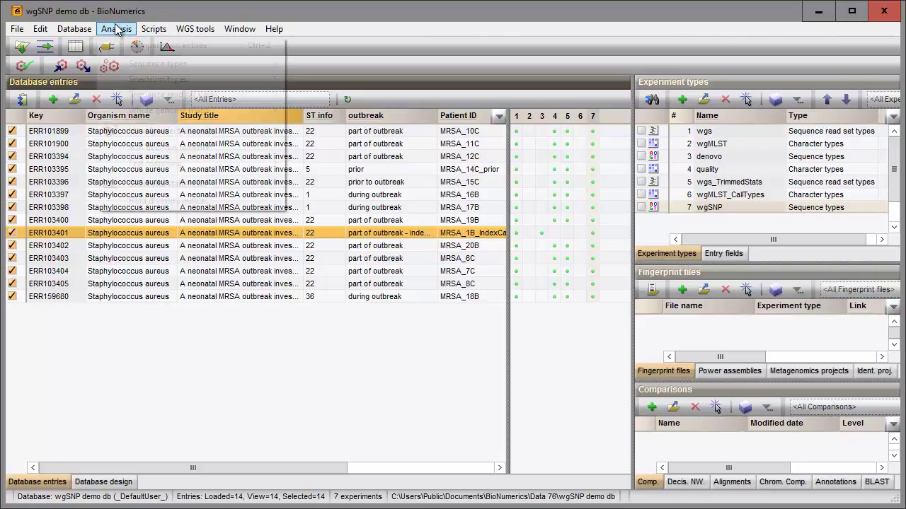
{"action": "mouse_move", "coordinate": [121, 68]}
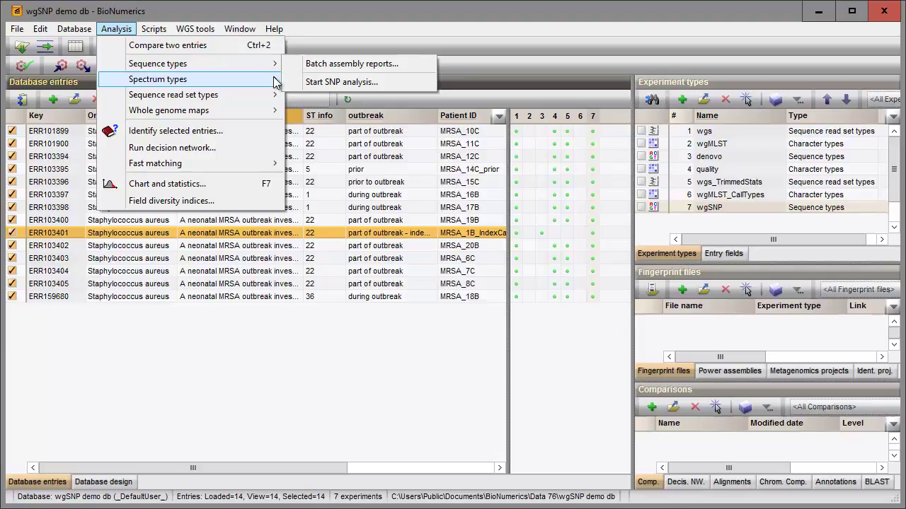
Run a wgSNP analysis with the Strict SNP filtering template, opening it in the SNP Analysis window.
{"action": "left_click", "coordinate": [303, 84]}
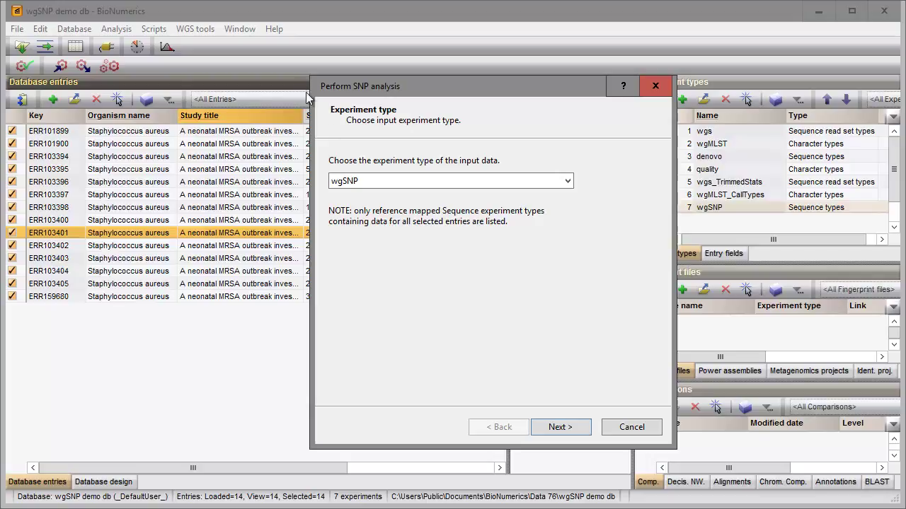
{"action": "left_click", "coordinate": [558, 426]}
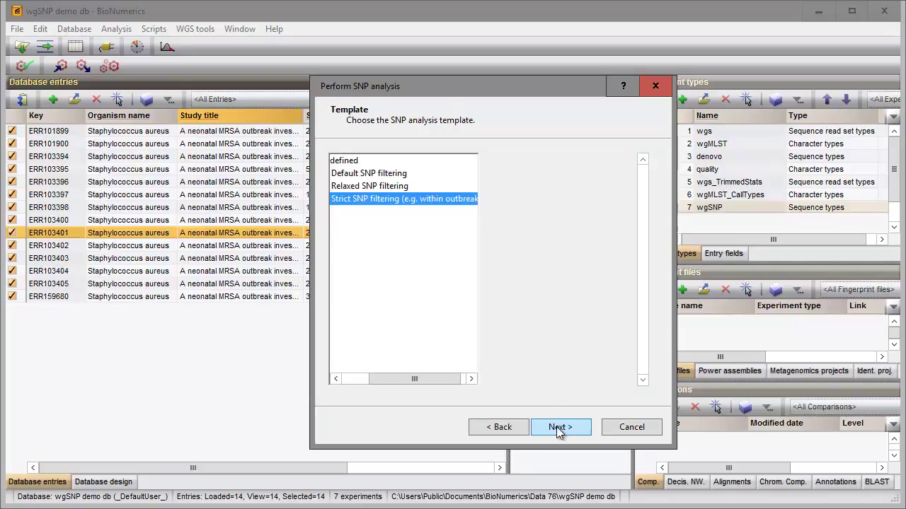
{"action": "left_click_drag", "start_coordinate": [415, 380], "coordinate": [339, 377]}
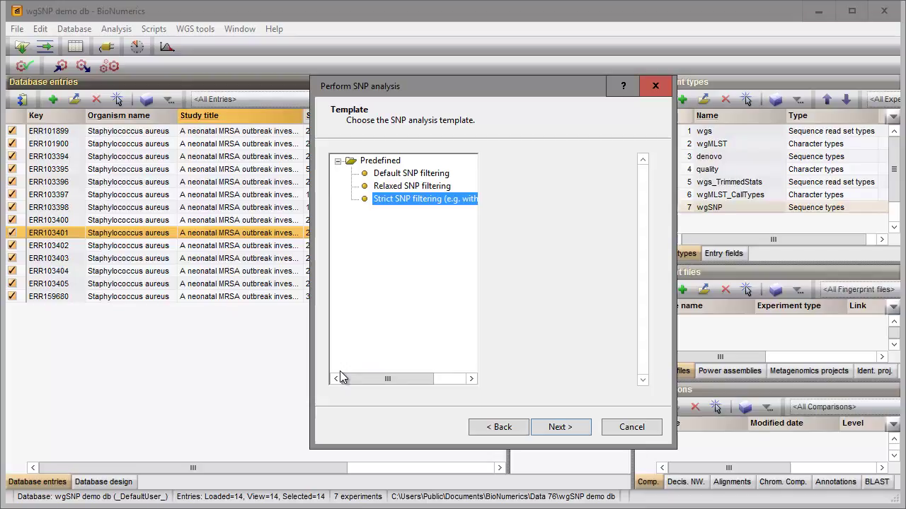
{"action": "left_click", "coordinate": [553, 431]}
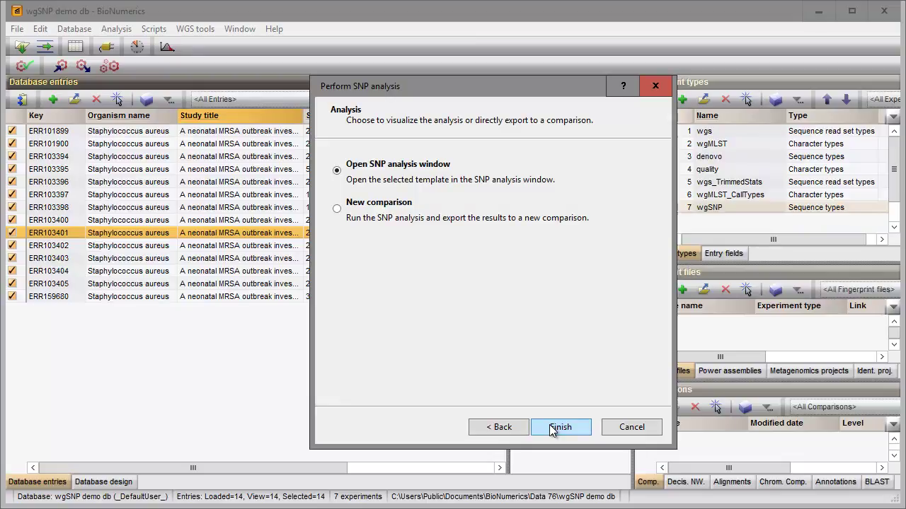
{"action": "left_click", "coordinate": [553, 428]}
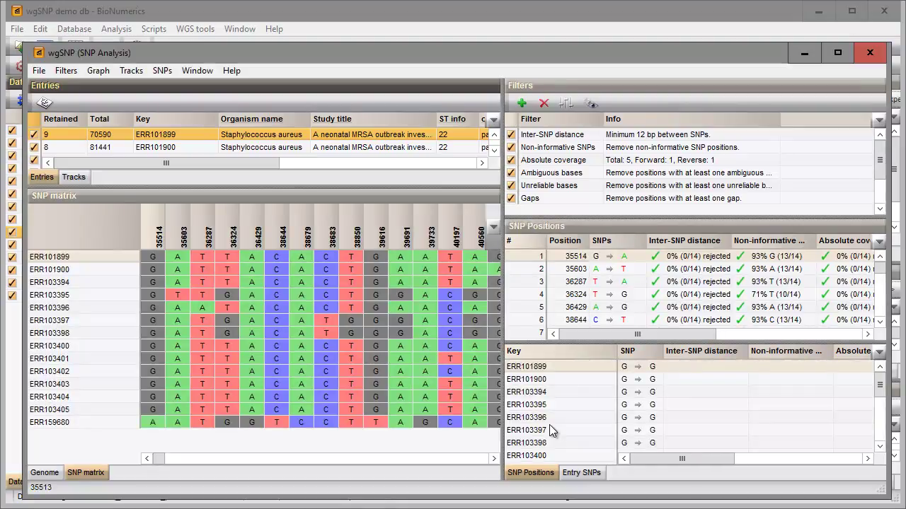
Switch to the circular Genome plot and lengthen the Entries list to show more rows.
{"action": "left_click", "coordinate": [56, 470]}
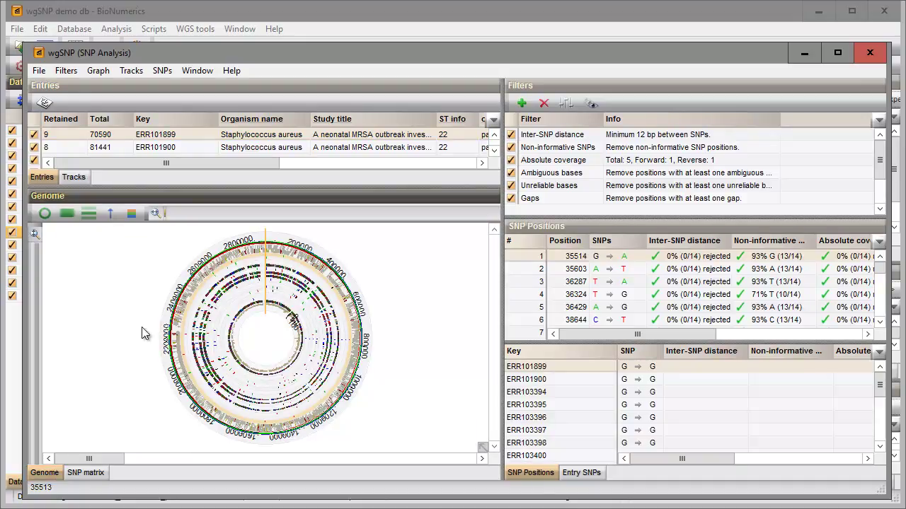
{"action": "left_click_drag", "start_coordinate": [150, 190], "coordinate": [146, 304]}
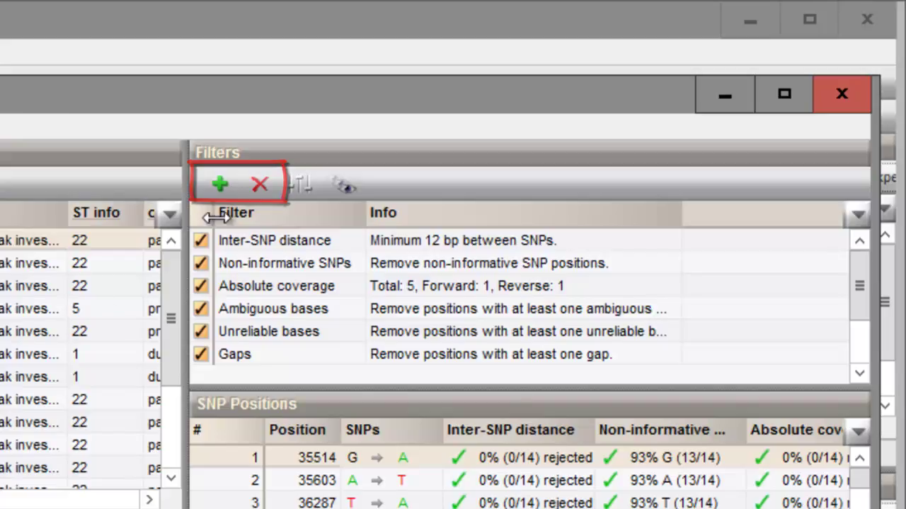
{"action": "left_click", "coordinate": [224, 184]}
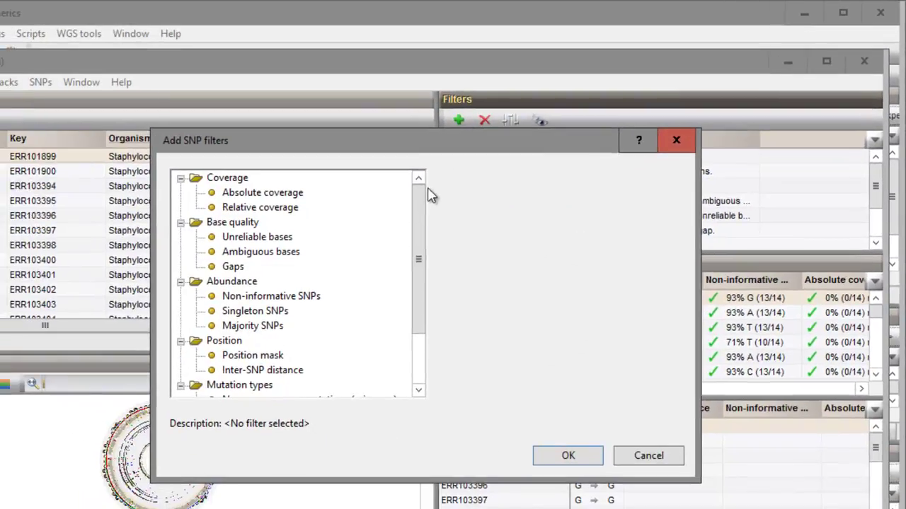
{"action": "left_click_drag", "start_coordinate": [422, 202], "coordinate": [429, 219]}
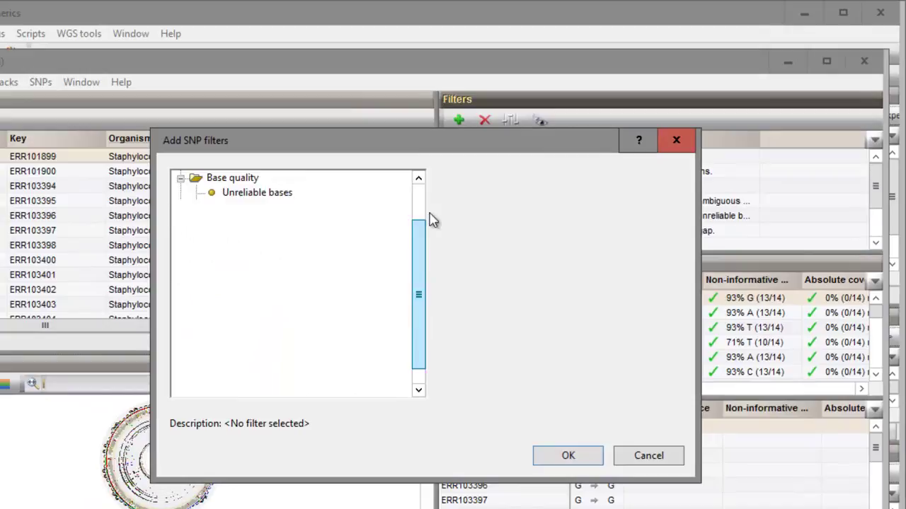
{"action": "left_click", "coordinate": [643, 461]}
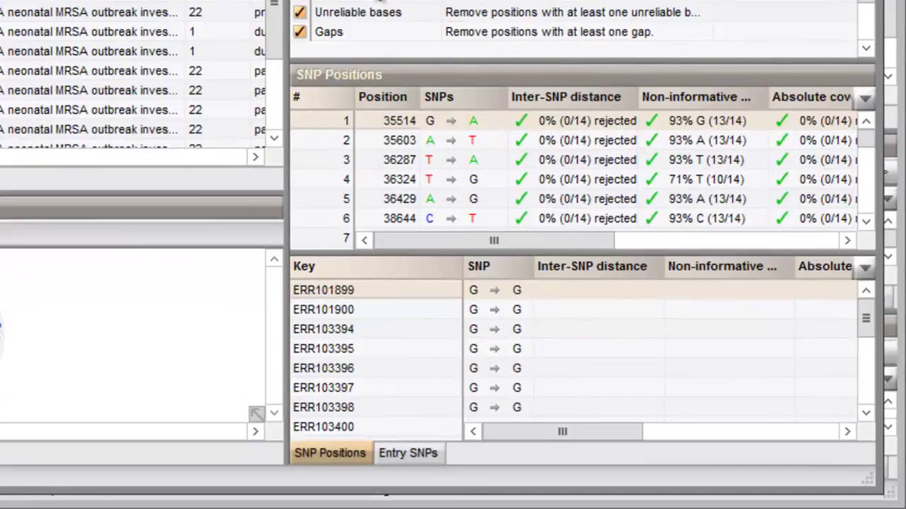
Inspect per-entry calls for SNP positions 35603 and then 36287 (T→A).
{"action": "left_click", "coordinate": [390, 142]}
{"action": "left_click", "coordinate": [393, 161]}
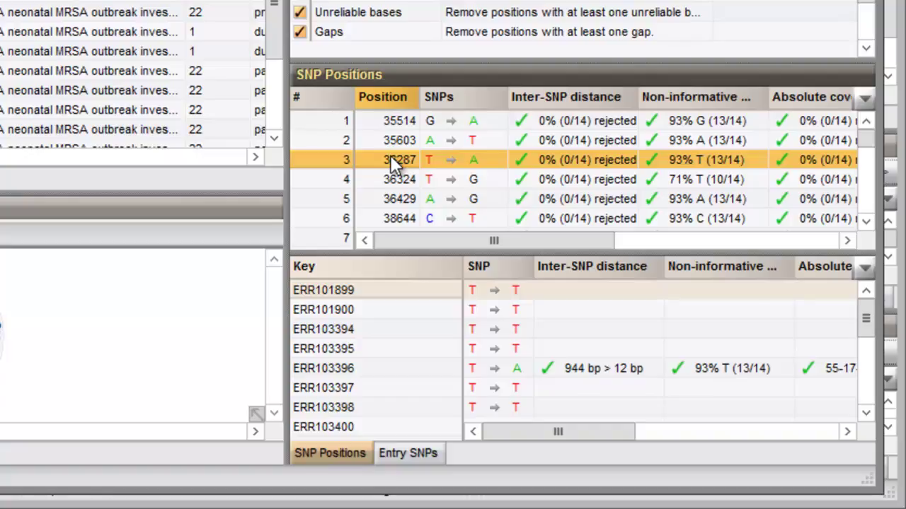
{"action": "left_click", "coordinate": [397, 456]}
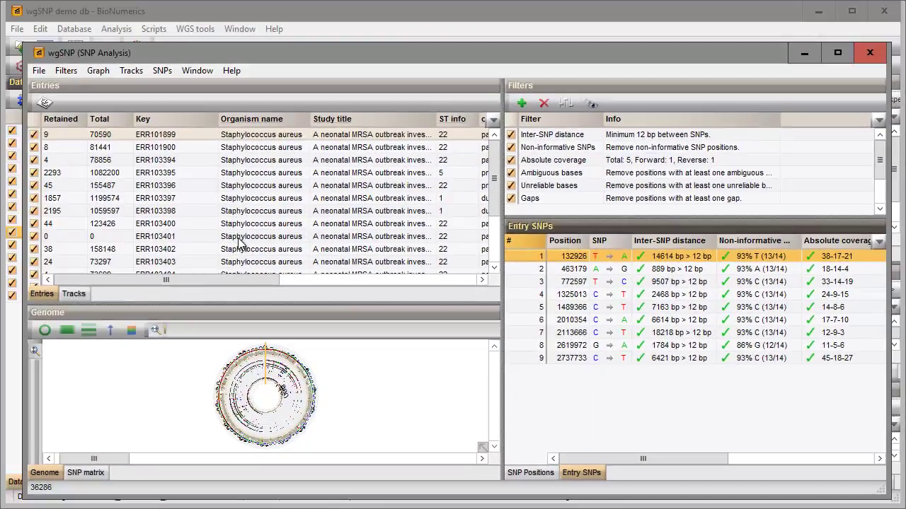
{"action": "left_click", "coordinate": [160, 148]}
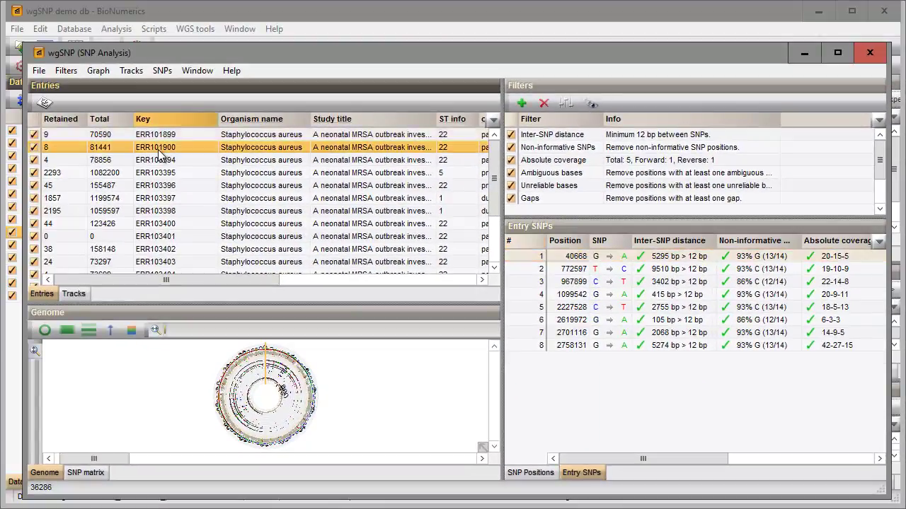
{"action": "left_click", "coordinate": [162, 160]}
{"action": "left_click", "coordinate": [161, 174]}
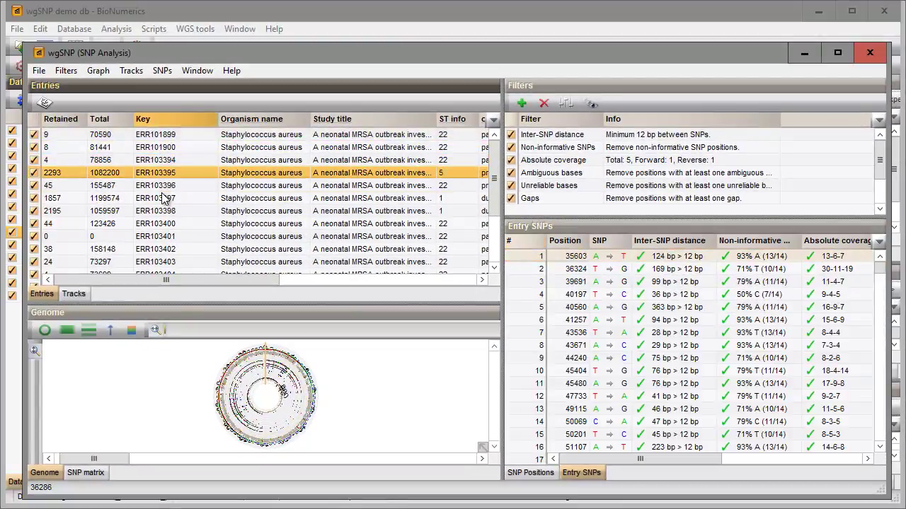
{"action": "left_click", "coordinate": [162, 198]}
{"action": "left_click", "coordinate": [529, 473]}
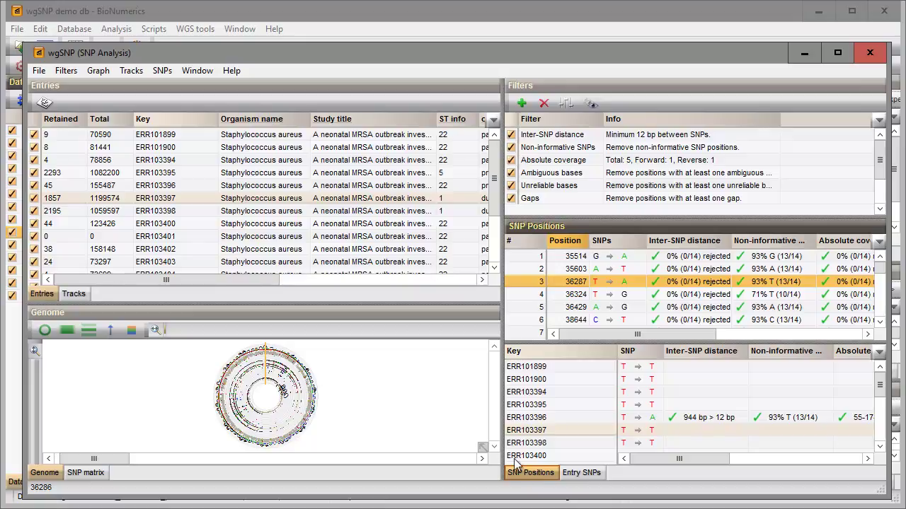
Zoom the genome plot into a linear view of positions 29000–44000 around SNP 36287.
{"action": "left_click_drag", "start_coordinate": [333, 301], "coordinate": [321, 171]}
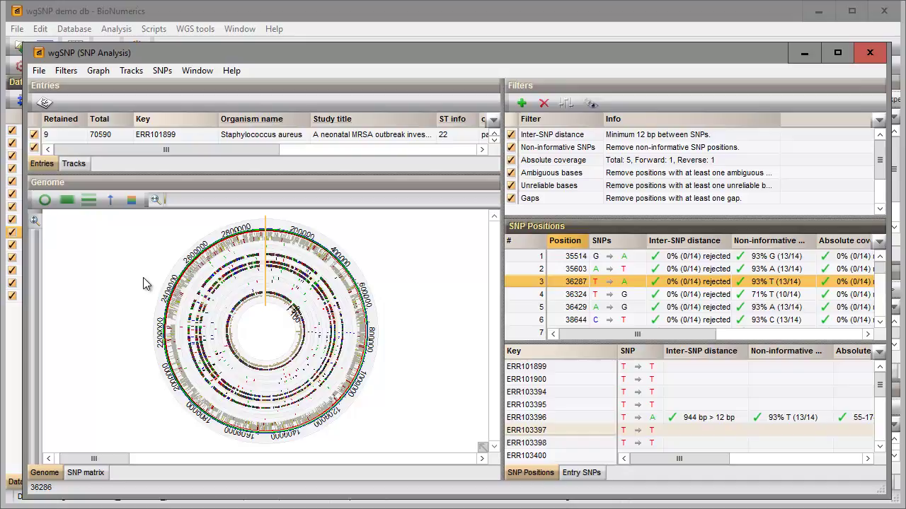
{"action": "left_click_drag", "start_coordinate": [164, 200], "coordinate": [327, 215]}
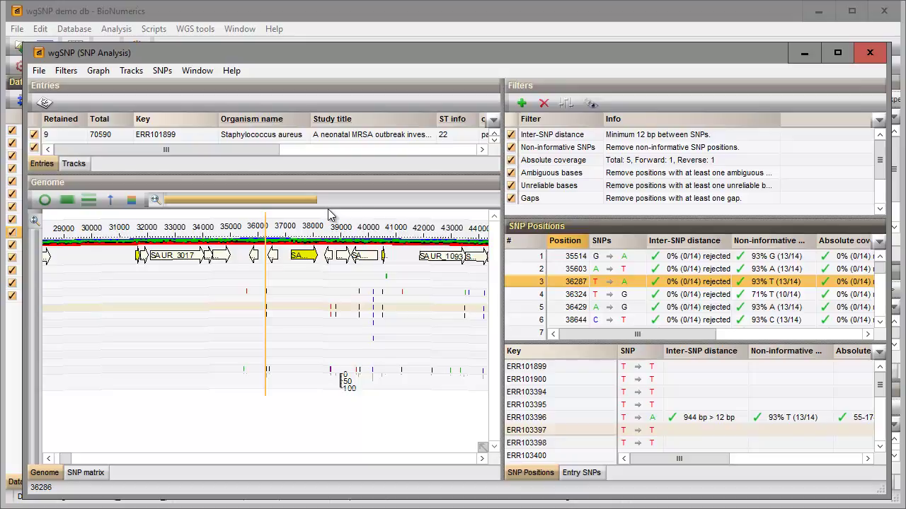
Briefly reveal rejected SNPs, hide them again, and enlarge the Entries list to show all entries.
{"action": "left_click", "coordinate": [592, 106]}
{"action": "left_click", "coordinate": [591, 108]}
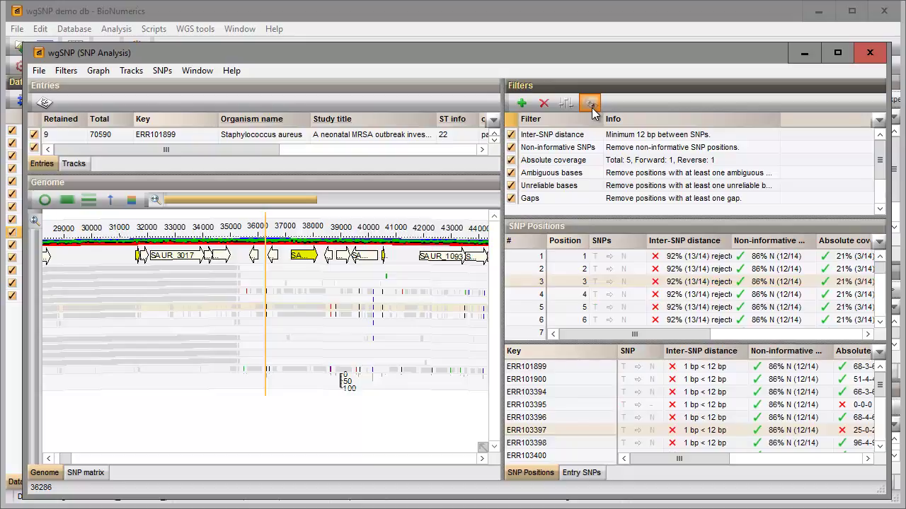
{"action": "left_click", "coordinate": [591, 107]}
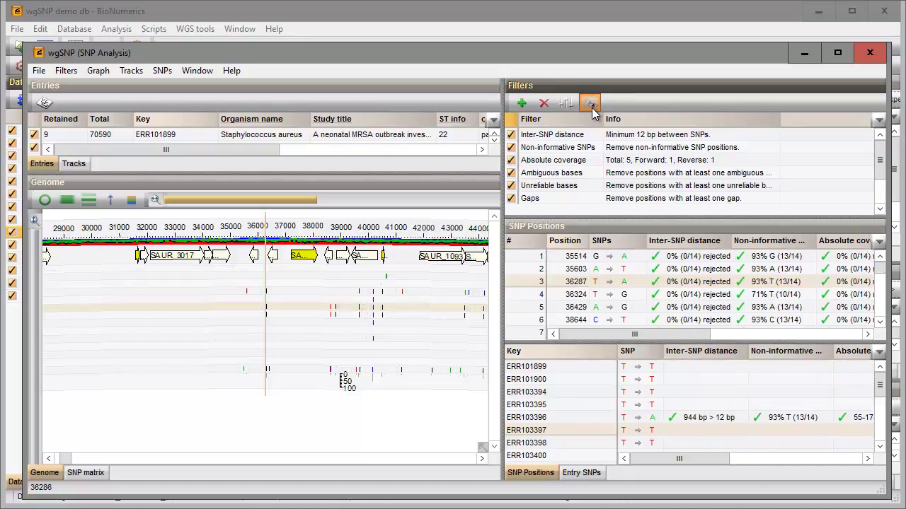
{"action": "left_click_drag", "start_coordinate": [375, 175], "coordinate": [184, 312]}
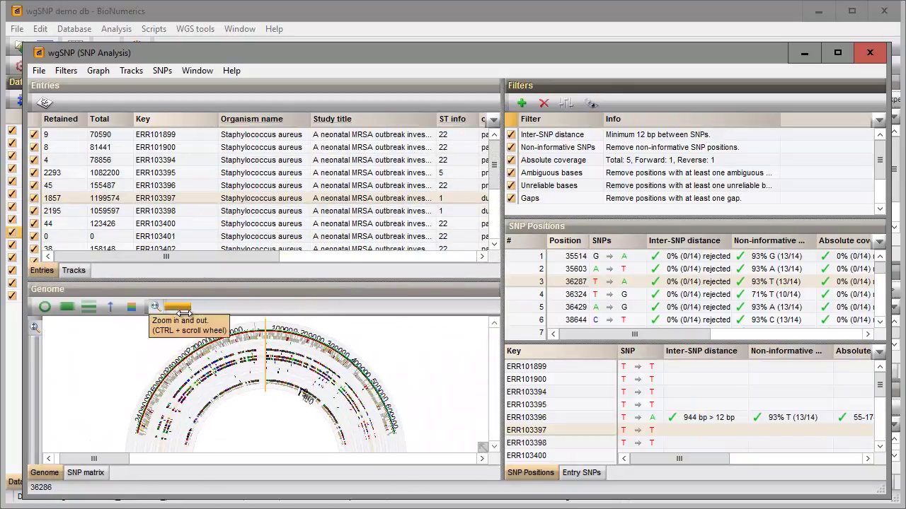
Shrink the Entries list and zoom the genome plot to positions 34000–39000 around SNP 36287.
{"action": "left_click", "coordinate": [74, 271]}
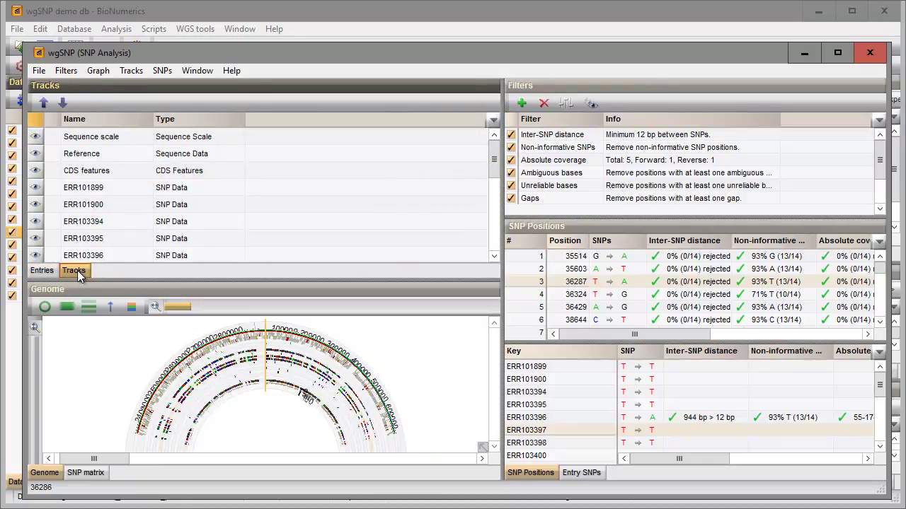
{"action": "left_click", "coordinate": [41, 271]}
{"action": "left_click_drag", "start_coordinate": [134, 282], "coordinate": [134, 195]}
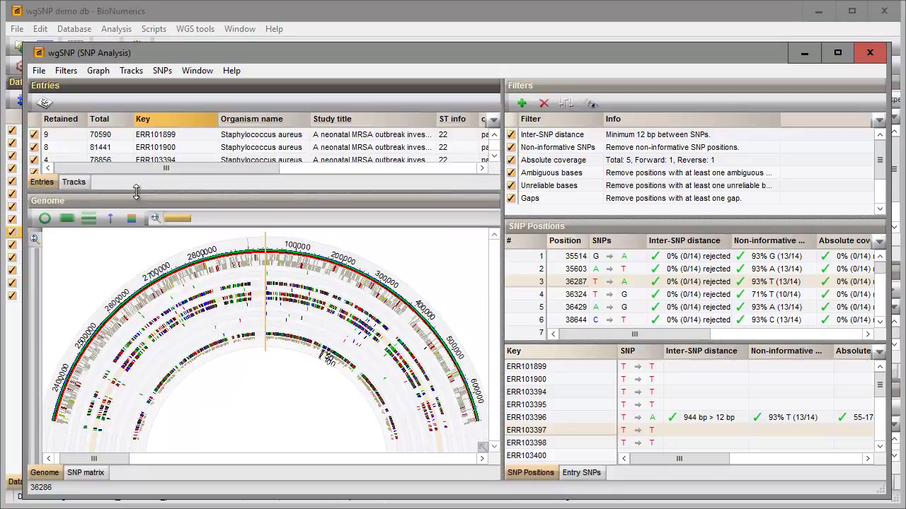
{"action": "left_click_drag", "start_coordinate": [189, 223], "coordinate": [354, 224]}
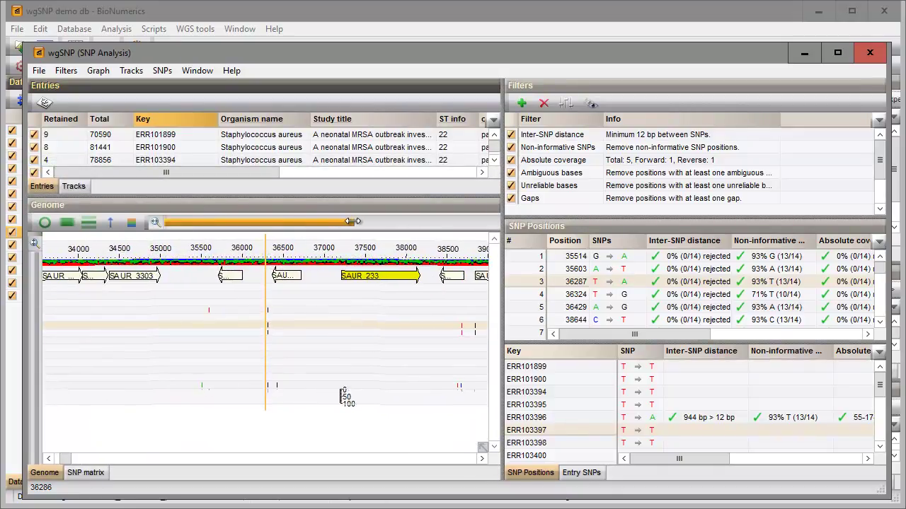
Step the genome view through SNP positions 36324, 36429 and 38644 (C→T).
{"action": "left_click", "coordinate": [573, 296]}
{"action": "left_click", "coordinate": [575, 307]}
{"action": "left_click", "coordinate": [573, 320]}
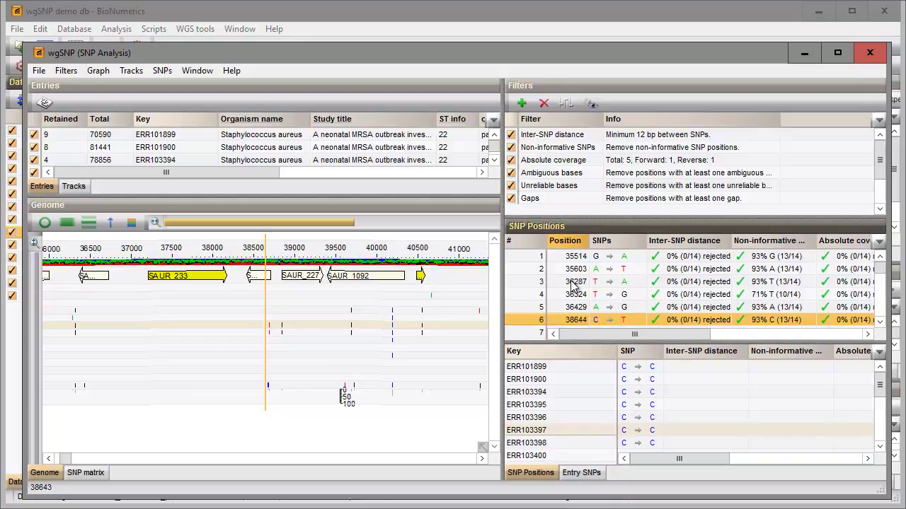
{"action": "double_click", "coordinate": [577, 430]}
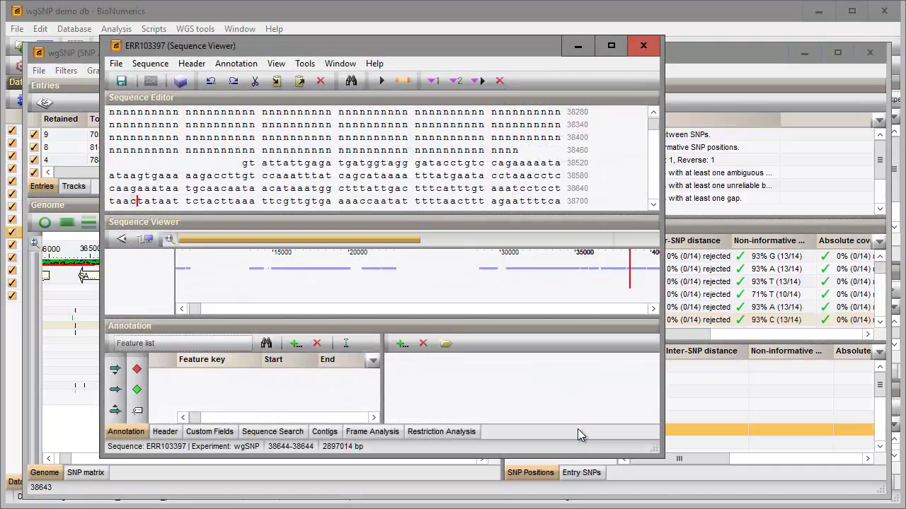
{"action": "left_click", "coordinate": [637, 46]}
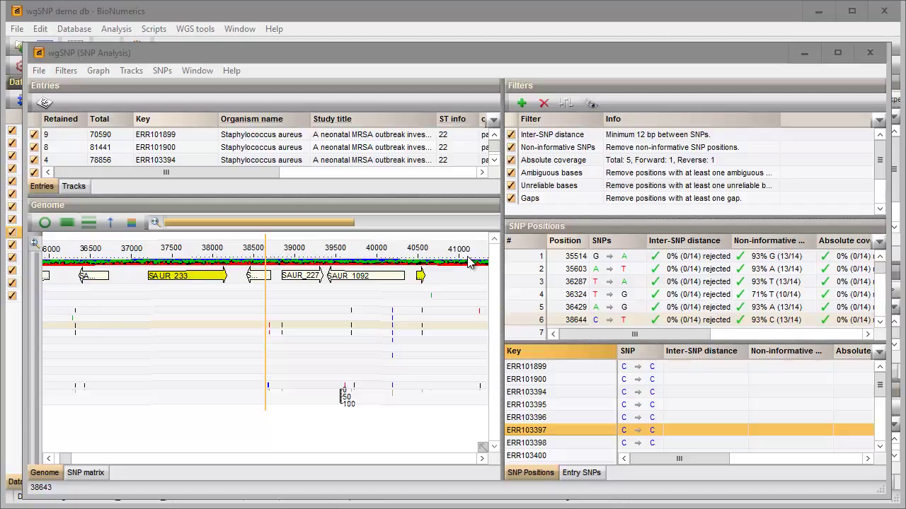
Switch the left panel to the SNP matrix showing alleles at positions 35514 through 40560.
{"action": "left_click", "coordinate": [80, 473]}
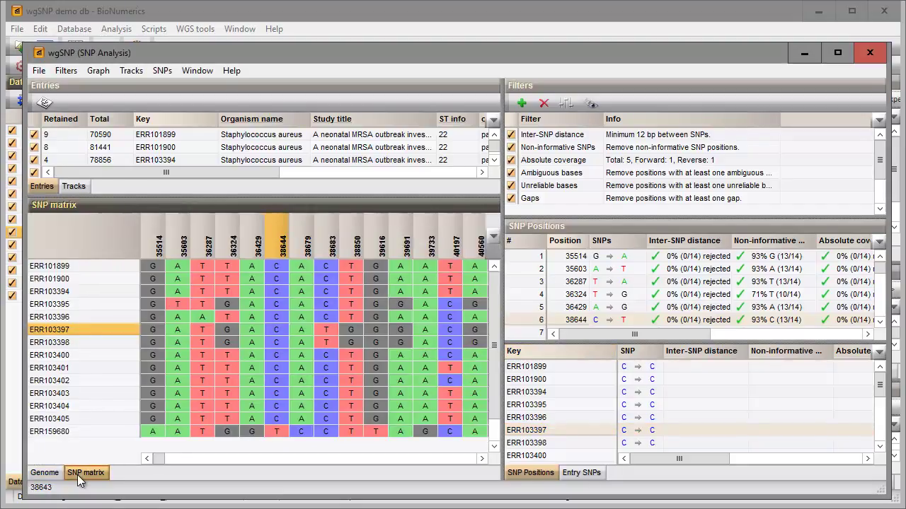